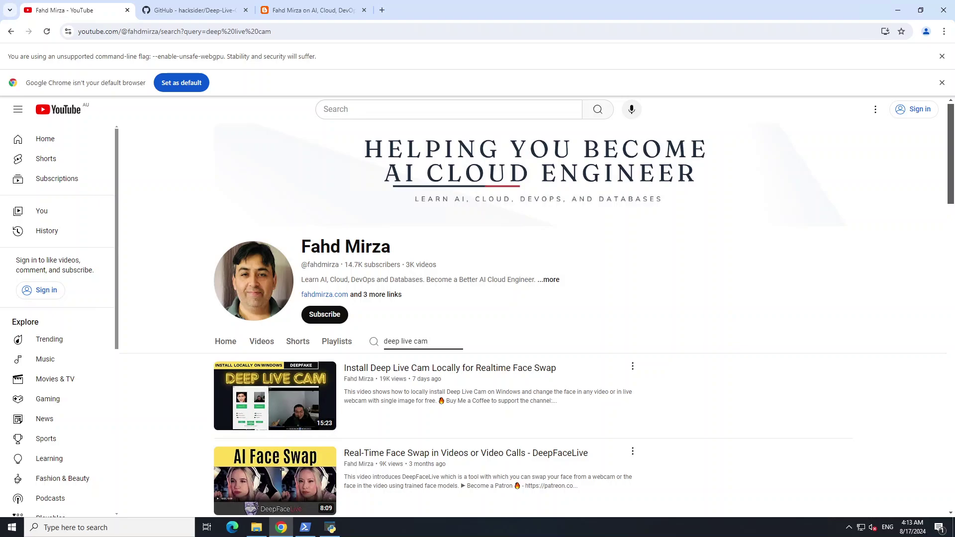
- Open the video "Install Deep Live Cam Locally for Realtime Face Swap" and expand its full description
click(408, 368)
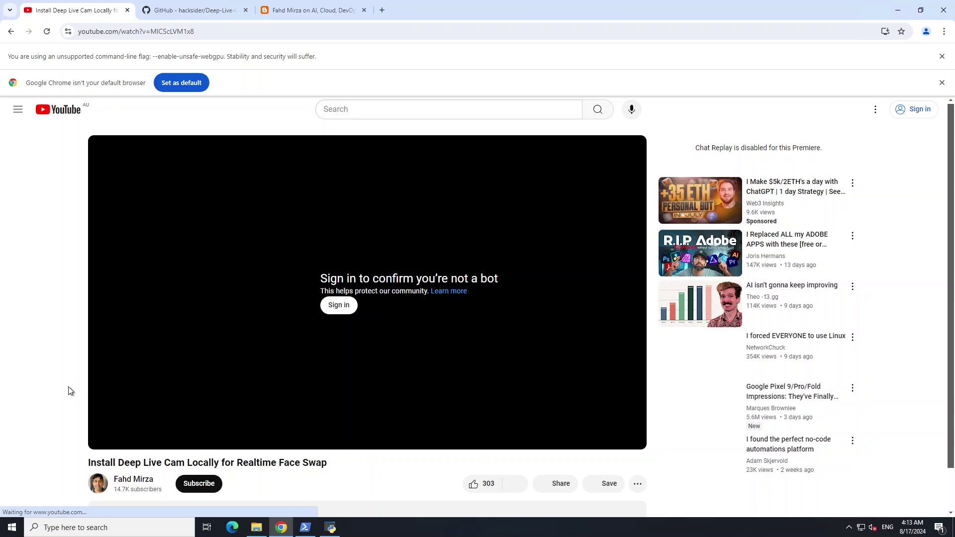
scroll(115, 429, down, 2)
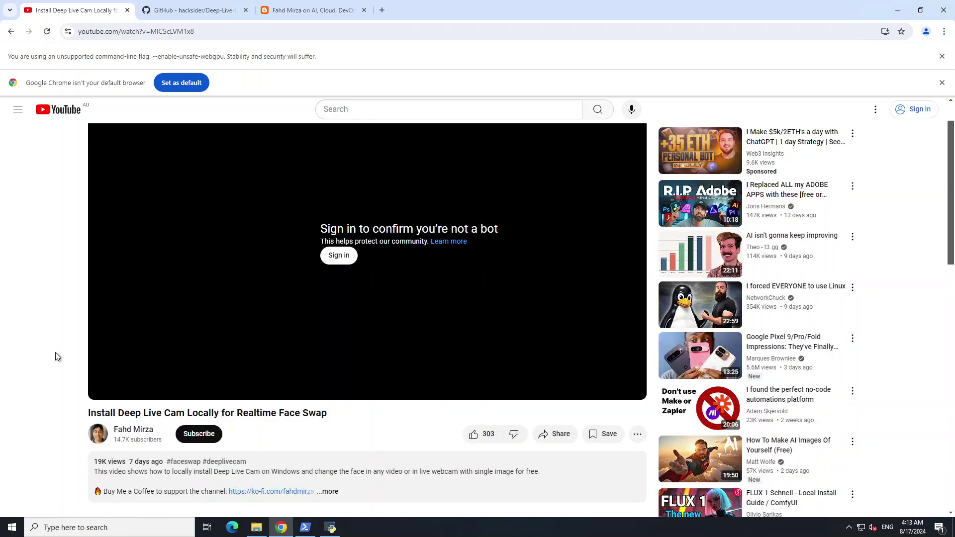
scroll(194, 324, down, 2)
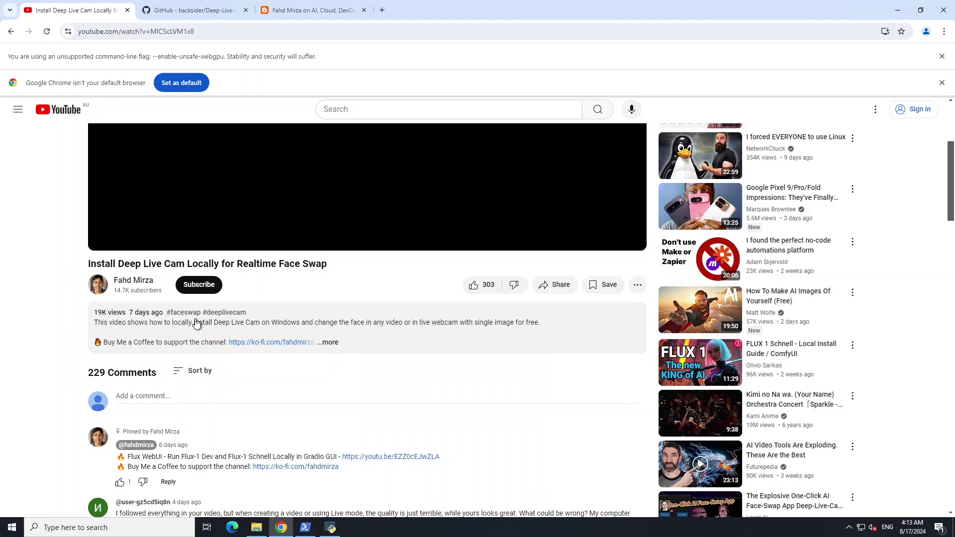
click(327, 342)
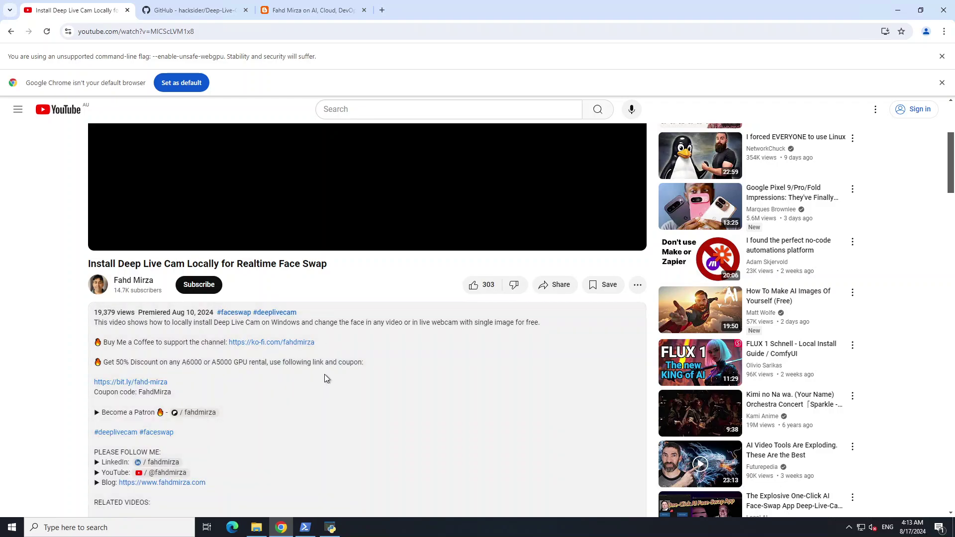
- Enlarge the page zoom to 125% and open the Code link listed in the video description
scroll(325, 373, down, 2)
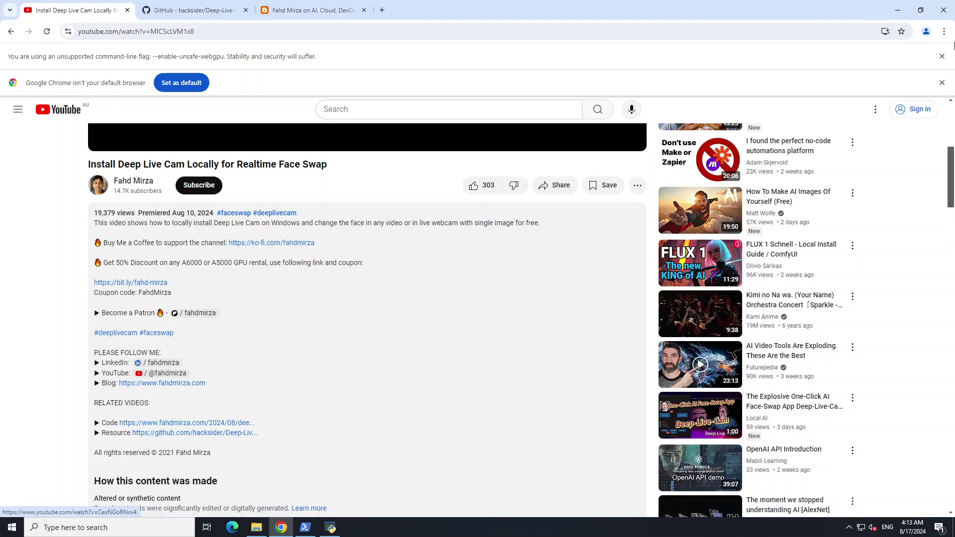
click(943, 32)
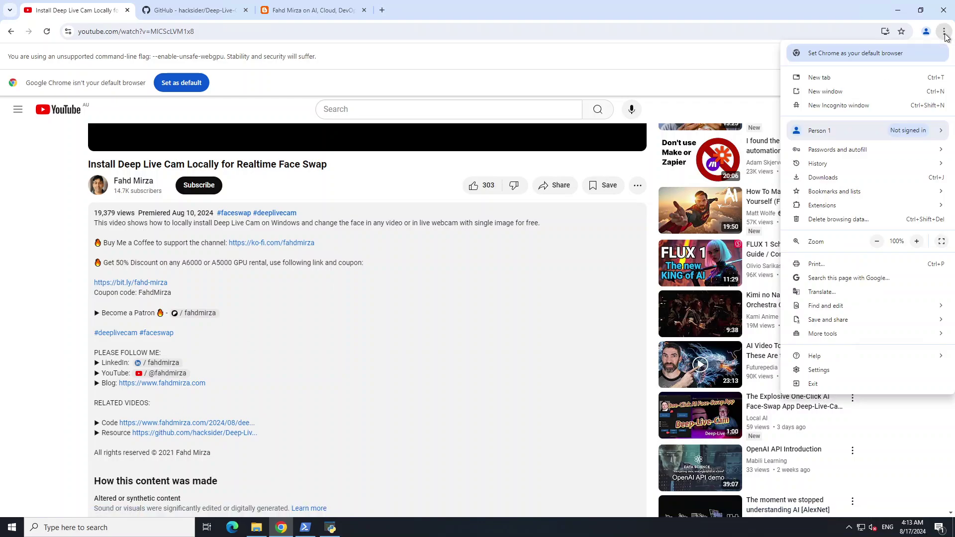
click(921, 244)
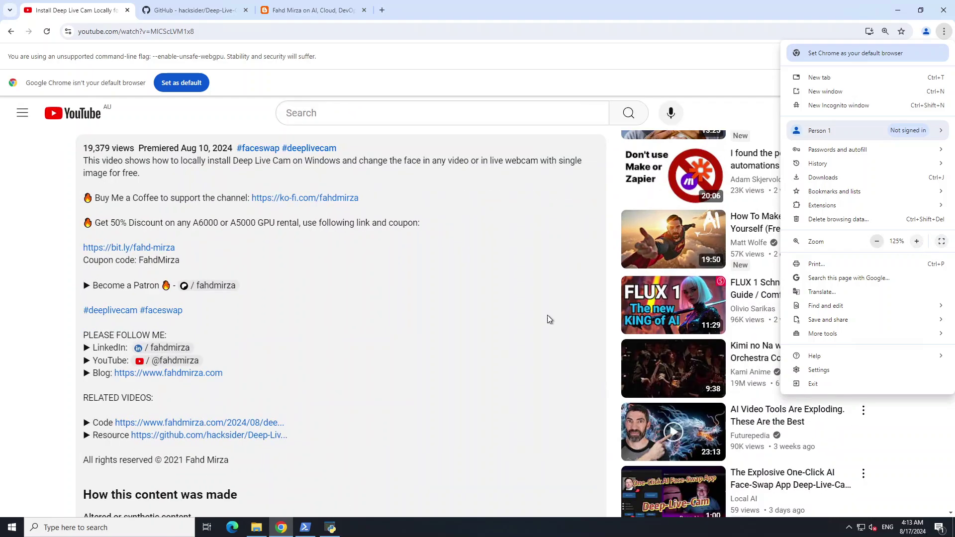
click(416, 405)
click(177, 422)
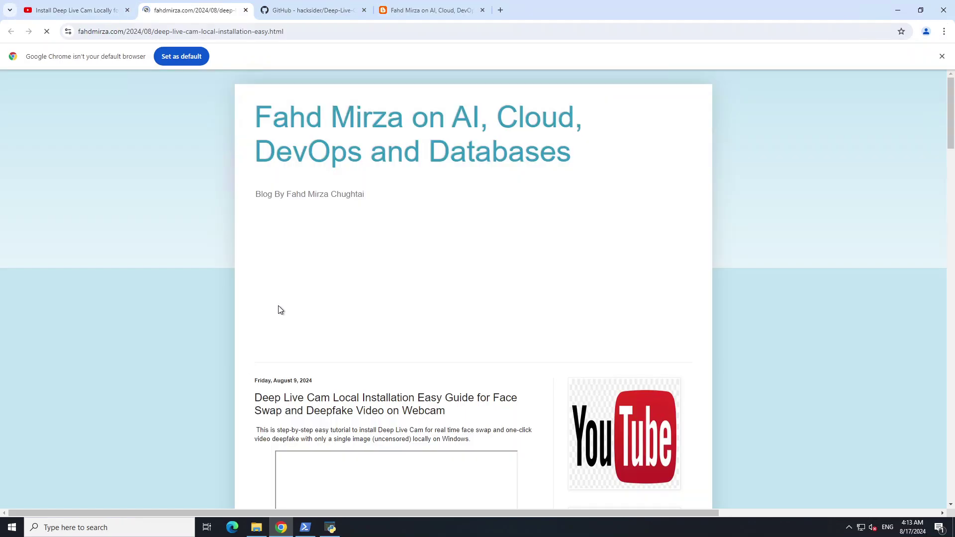
- Review the blog guide's steps for installing Choco, the prerequisites including Python 3.10.0, cloning the Deep-Live-Cam repository and downloading the two models
scroll(469, 268, down, 2)
scroll(470, 267, down, 7)
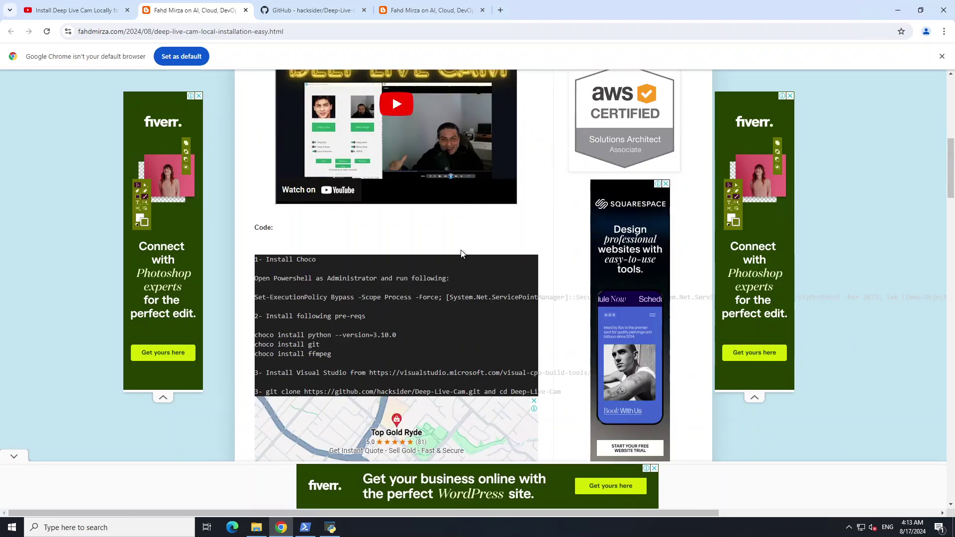
scroll(462, 256, down, 1)
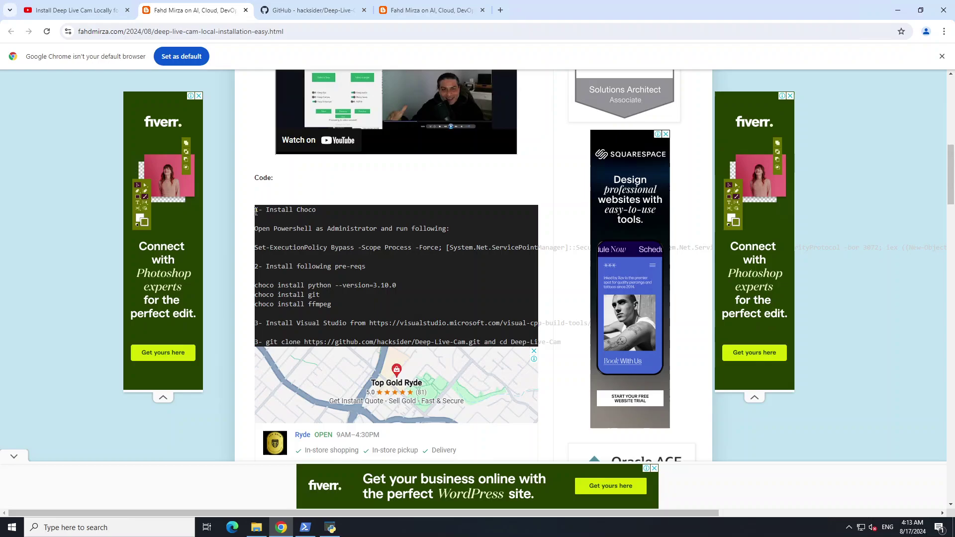
drag(255, 211, 324, 295)
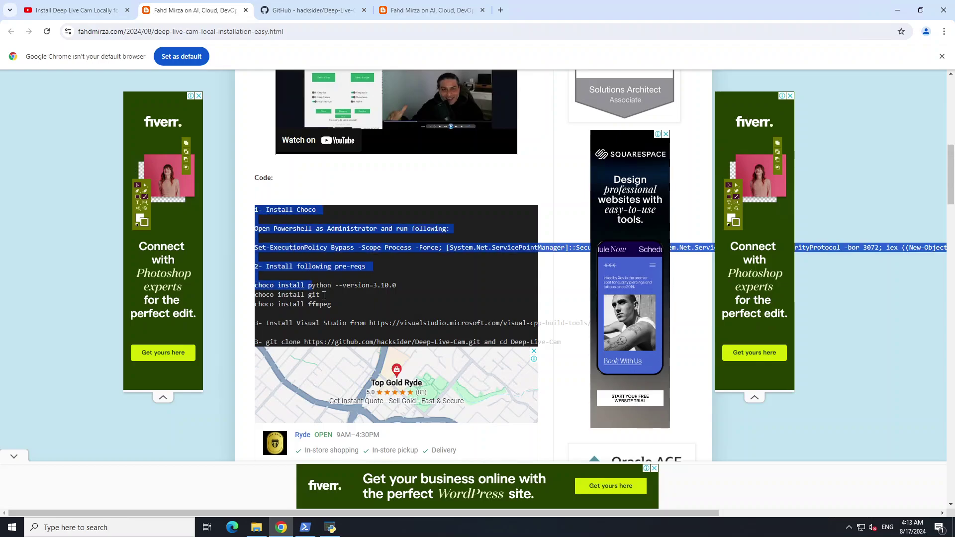
click(374, 305)
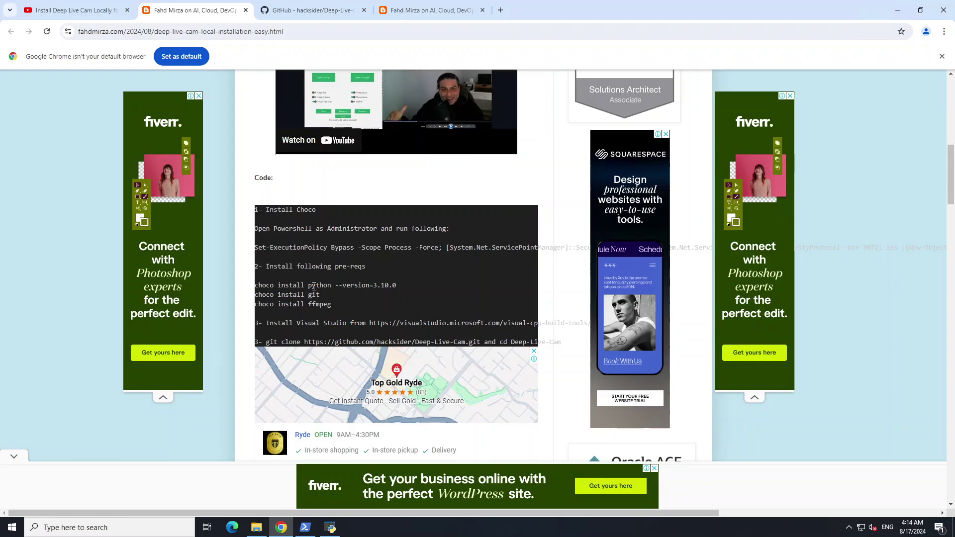
drag(314, 286, 396, 286)
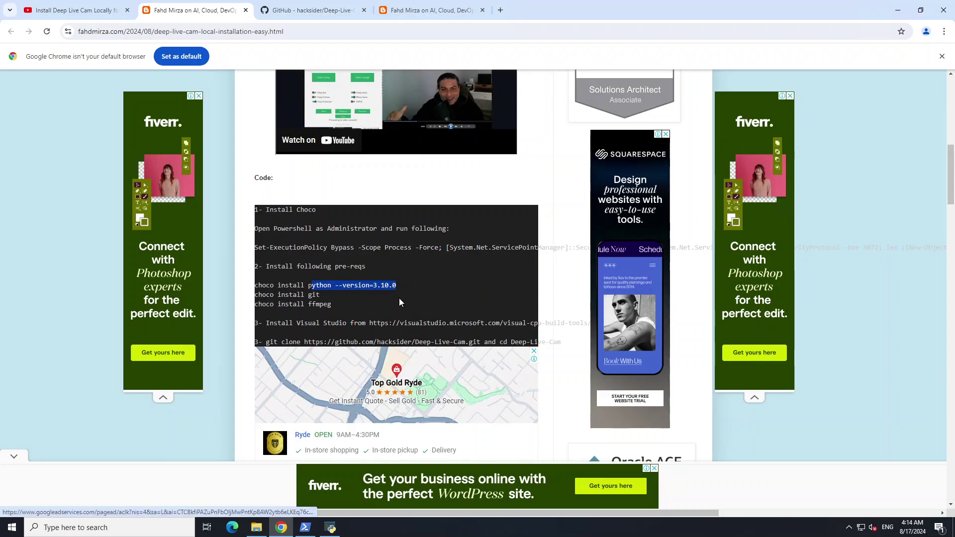
scroll(399, 302, down, 5)
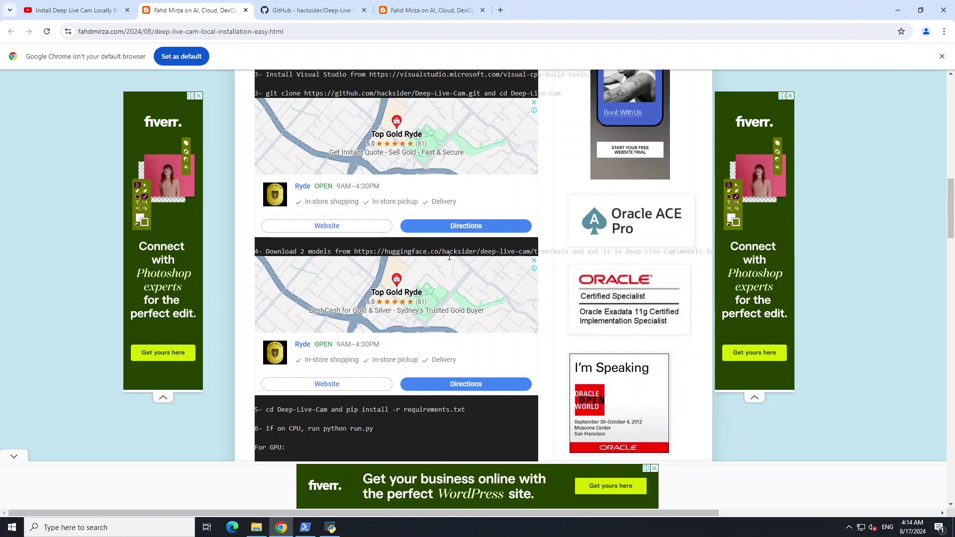
drag(266, 251, 58, 261)
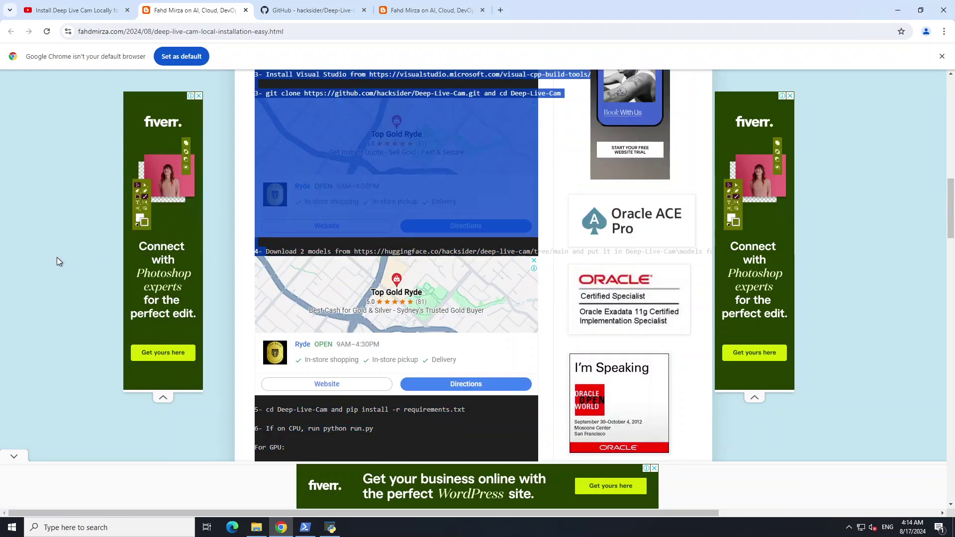
click(57, 278)
scroll(359, 287, down, 4)
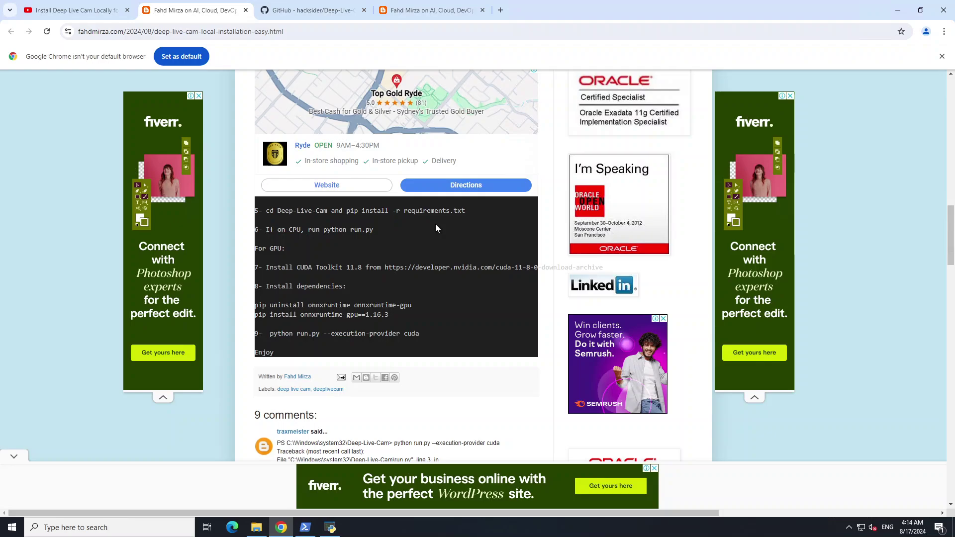
- Review the guide's requirements installation, the CUDA Toolkit 11.8 step and the run command with the cuda execution provider
drag(267, 209, 473, 209)
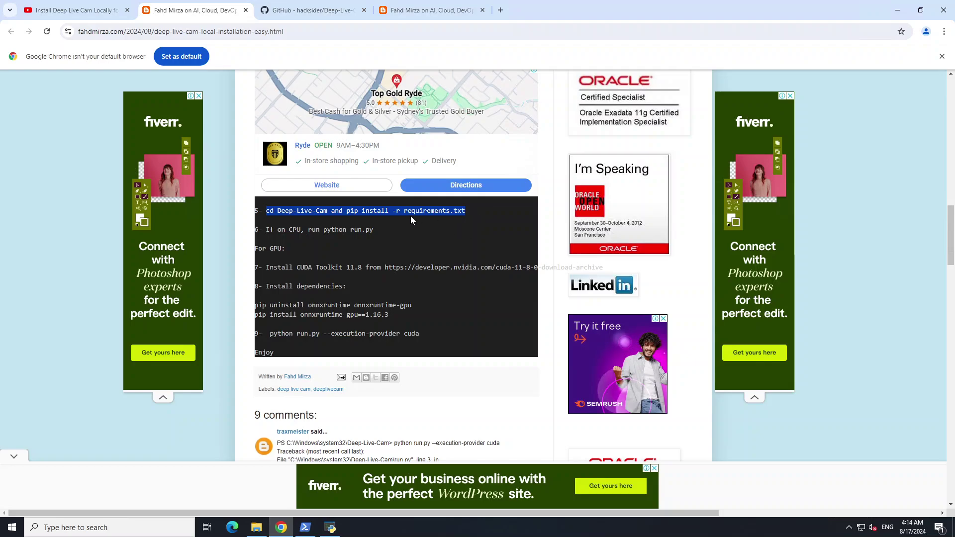
click(411, 229)
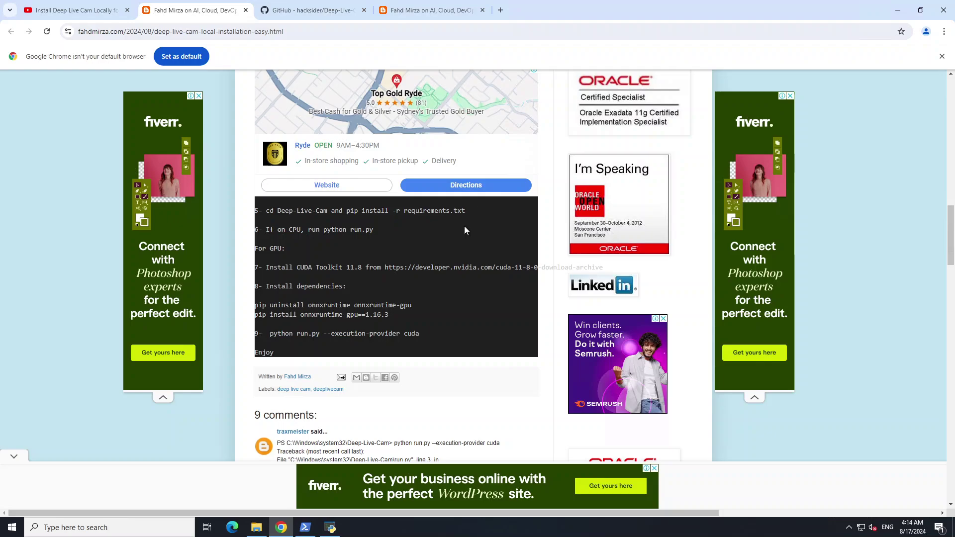
drag(473, 211, 347, 211)
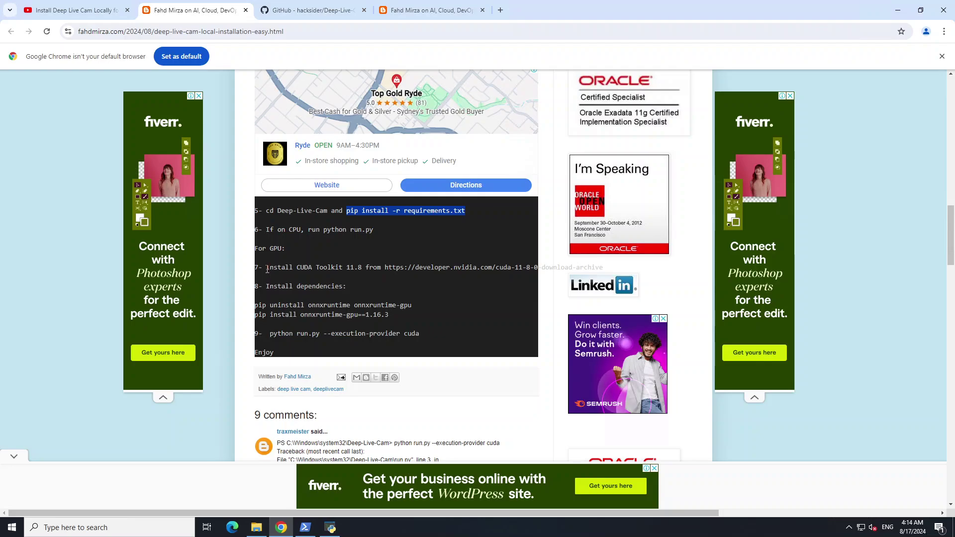
drag(267, 270, 529, 271)
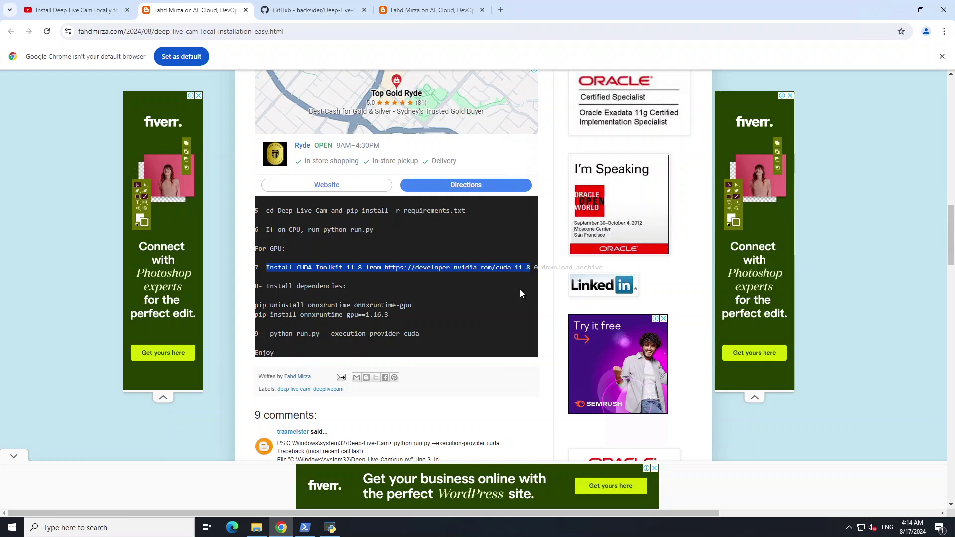
click(326, 266)
drag(338, 266, 528, 266)
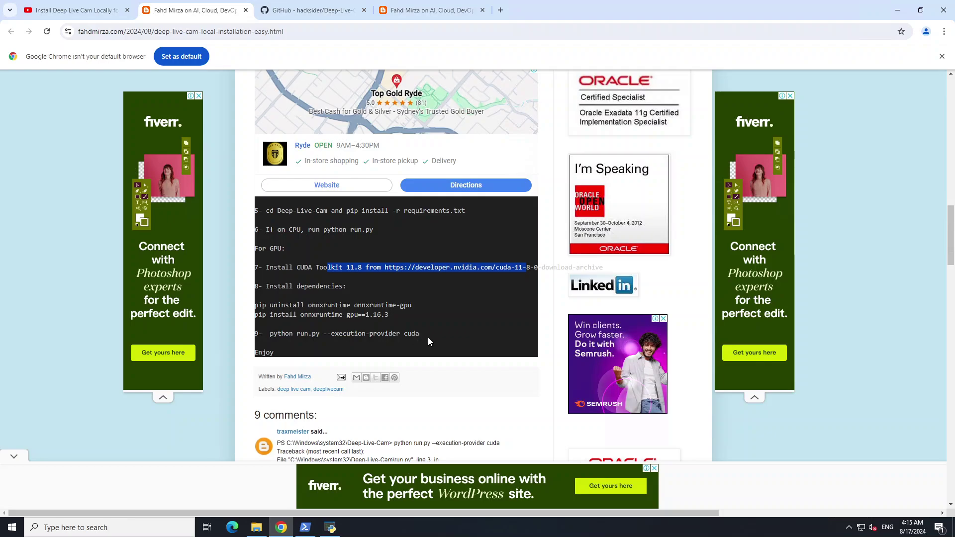
drag(420, 333, 347, 333)
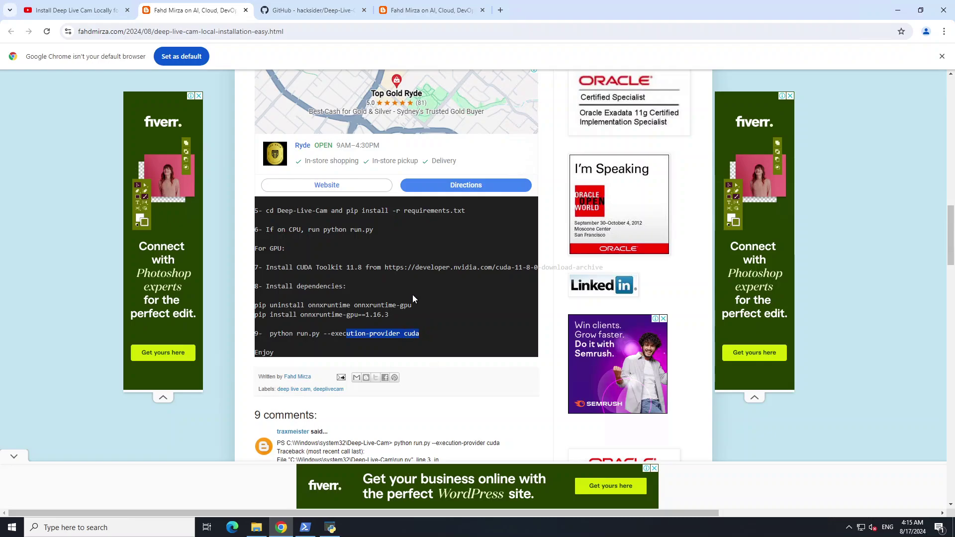
- Return to the YouTube video page and examine the GPU rental discount link and coupon in its description
click(86, 11)
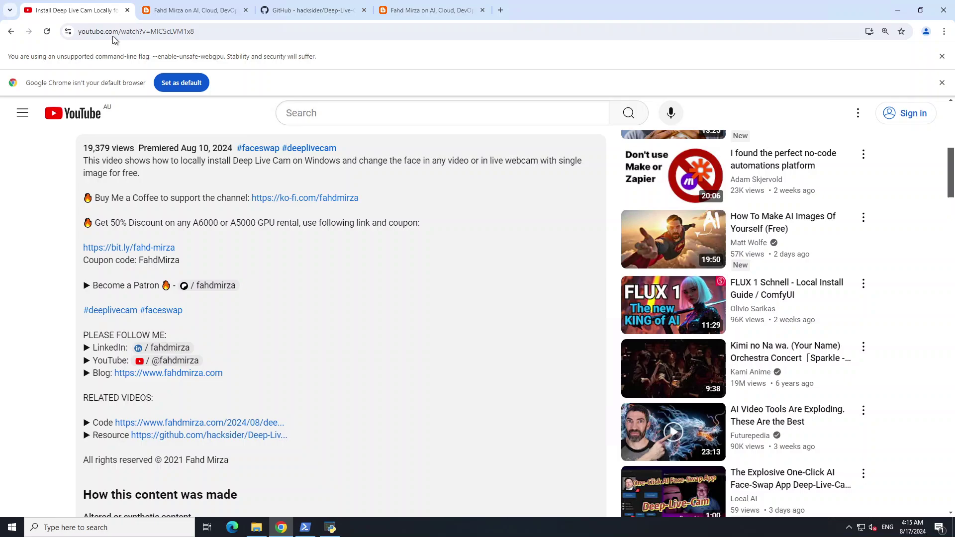
scroll(452, 301, up, 5)
scroll(454, 296, down, 1)
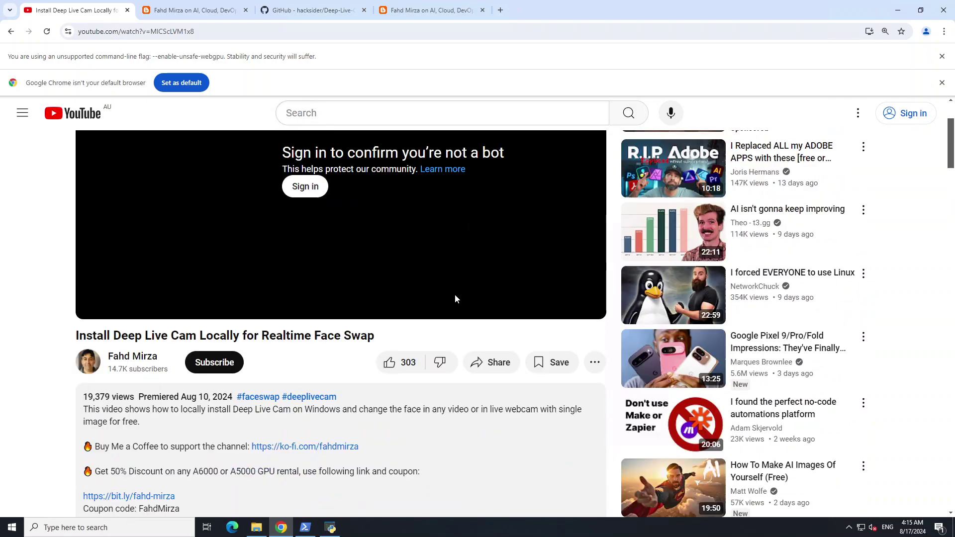
scroll(454, 294, up, 3)
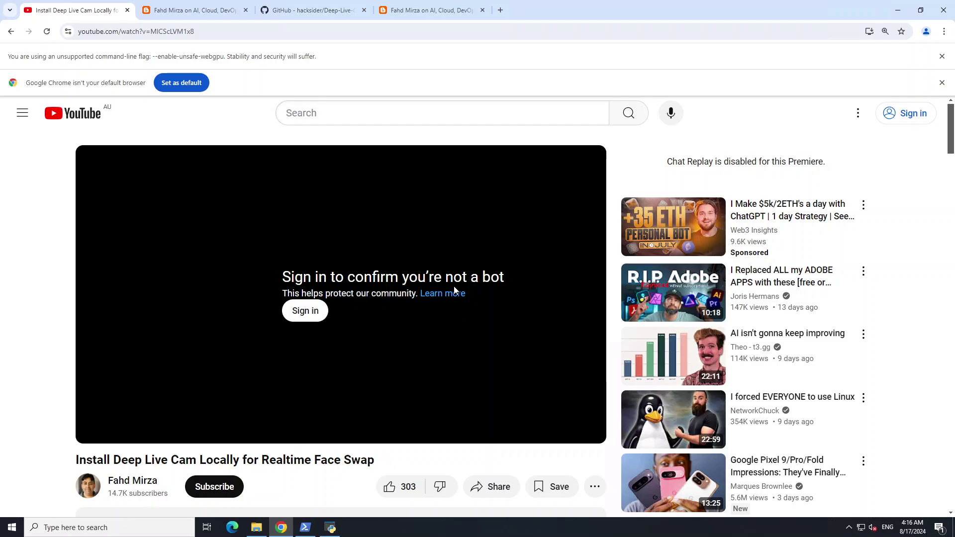
scroll(294, 322, down, 4)
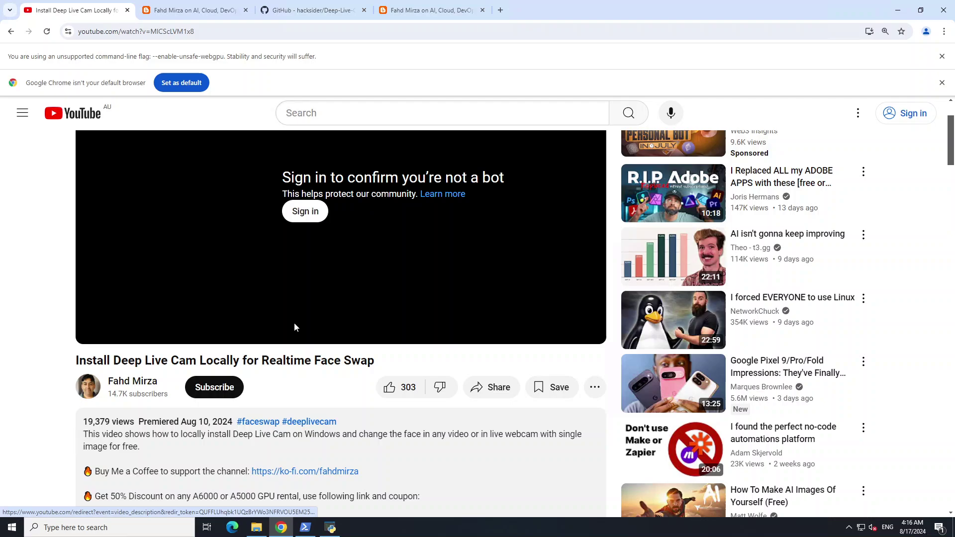
scroll(294, 324, down, 1)
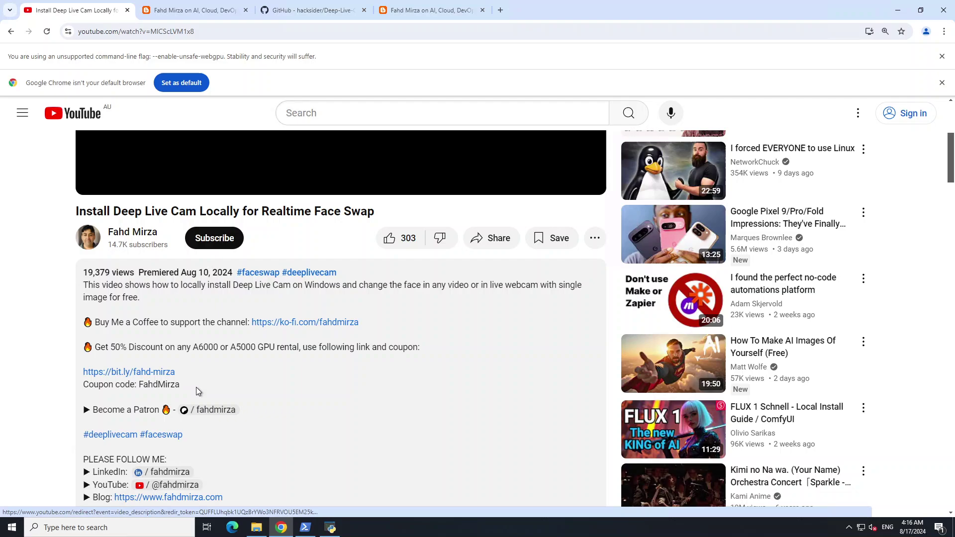
drag(196, 387, 96, 347)
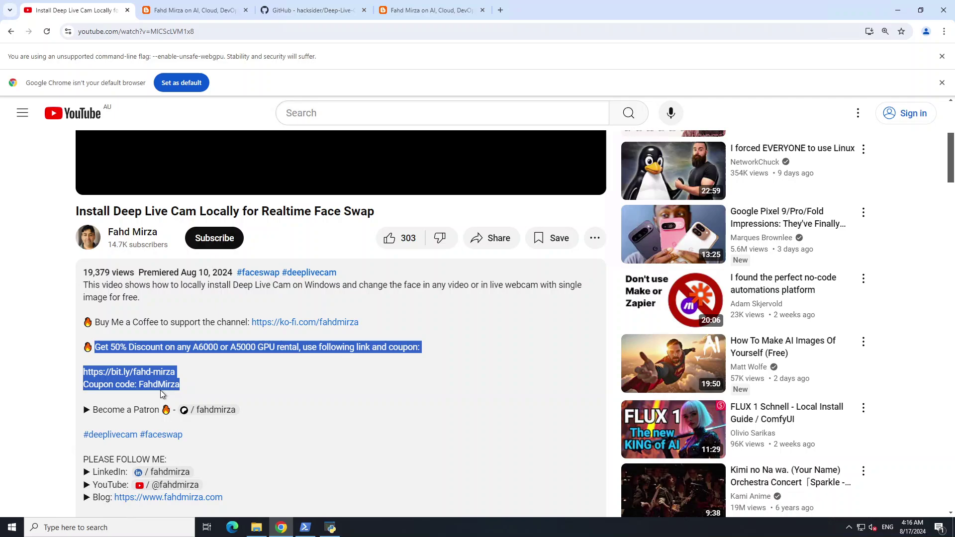
click(213, 380)
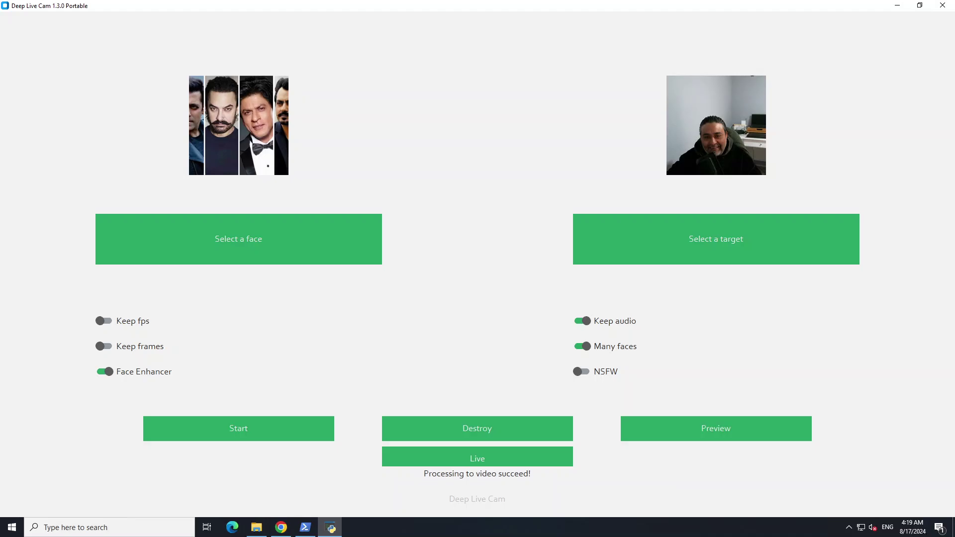
- Switch to the PowerShell window, compare the face swapper and face enhancer processing times, and return to Deep Live Cam
key(alt+Tab)
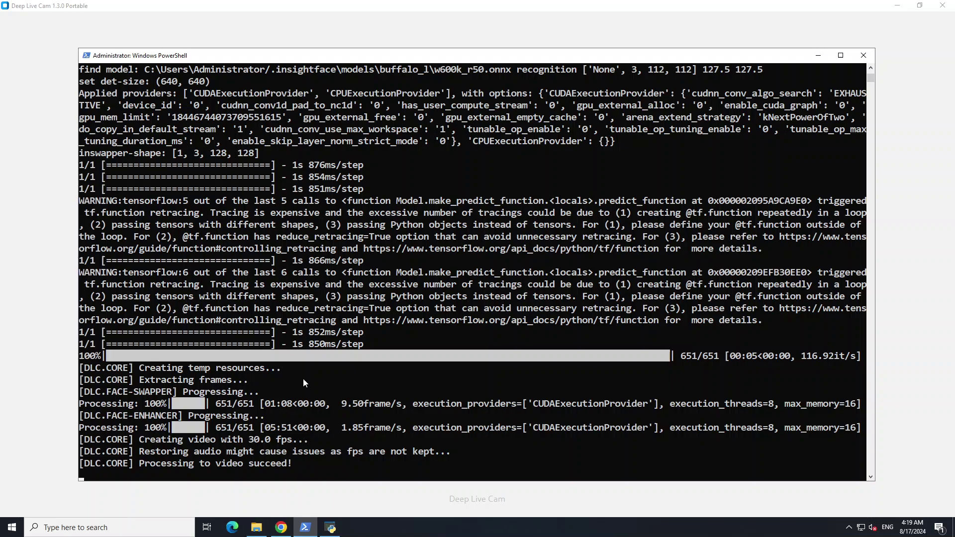
drag(98, 416, 292, 433)
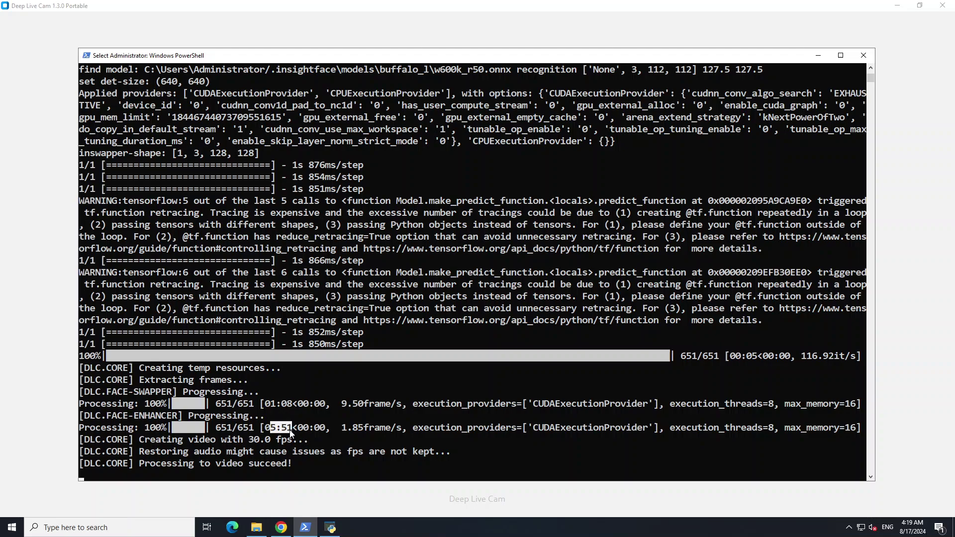
drag(287, 431, 265, 431)
drag(140, 404, 289, 409)
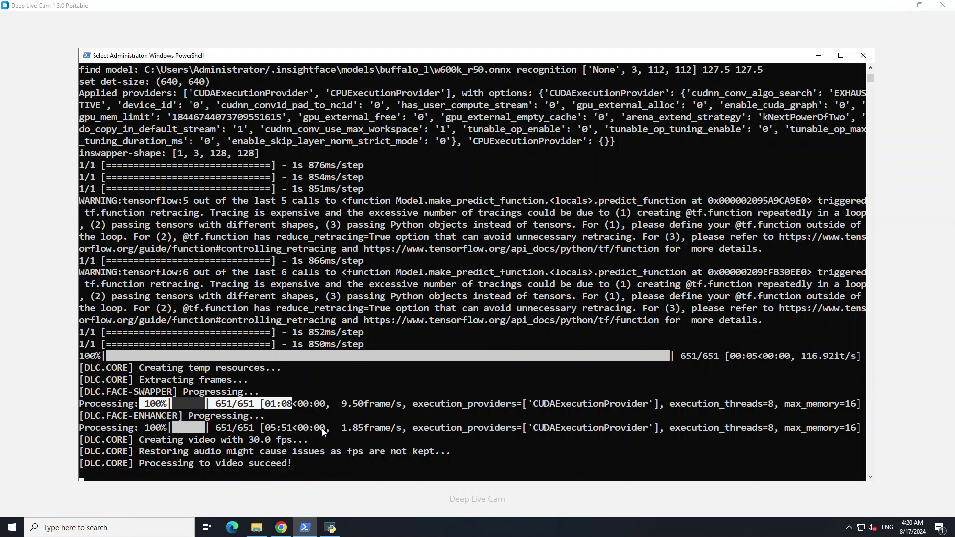
drag(322, 428, 143, 428)
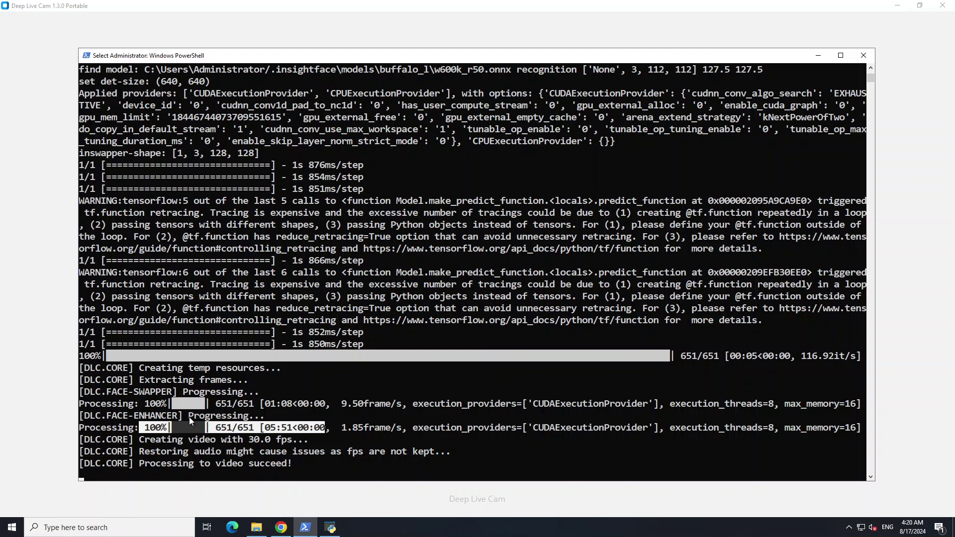
click(32, 202)
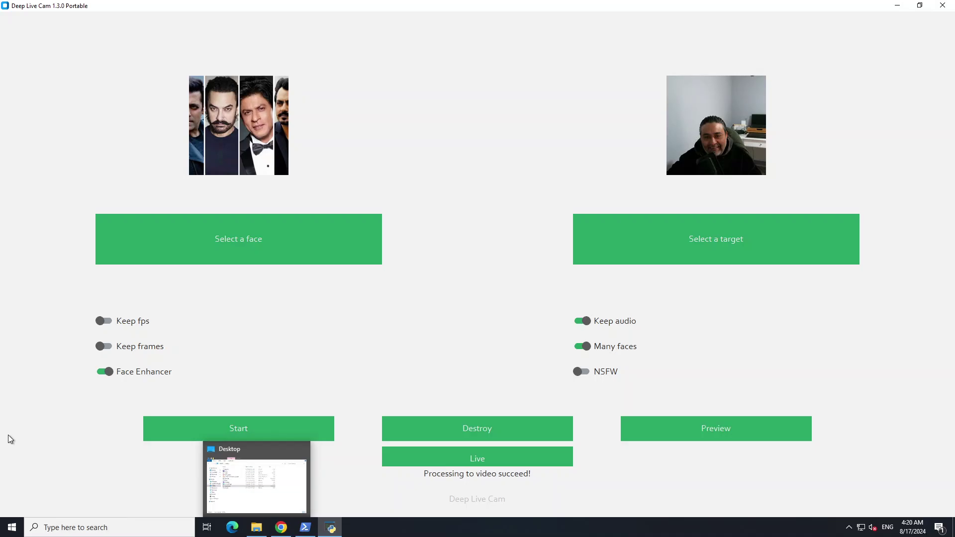
- Open the Desktop folder and play the outputmany video to view the many-faces swap
click(257, 528)
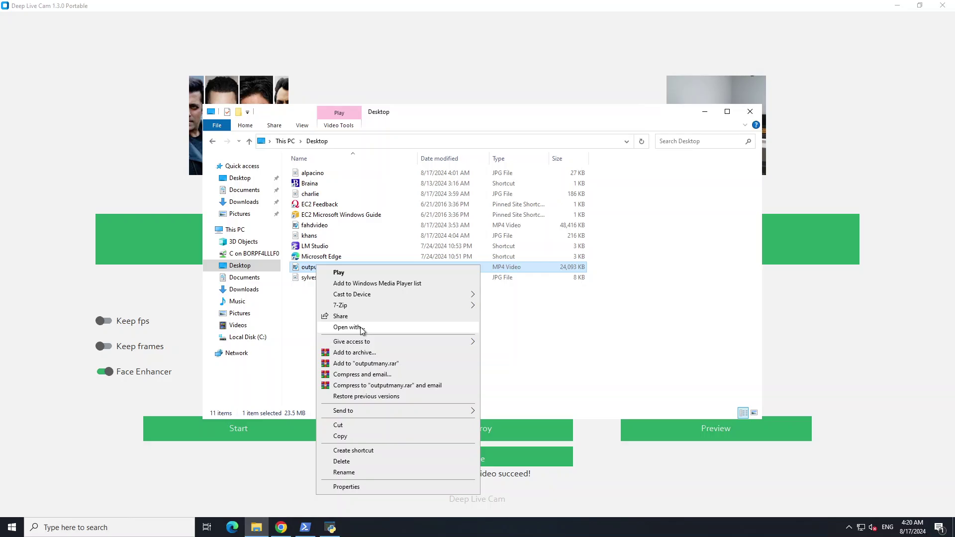
click(348, 272)
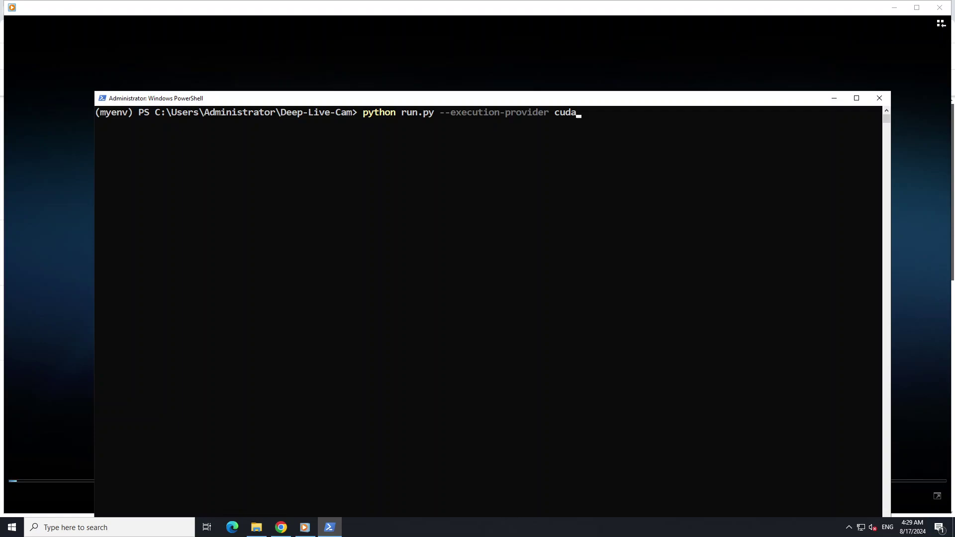
- Launch Deep Live Cam from PowerShell with python run.py --execution-provider cuda and maximize its window
click(556, 148)
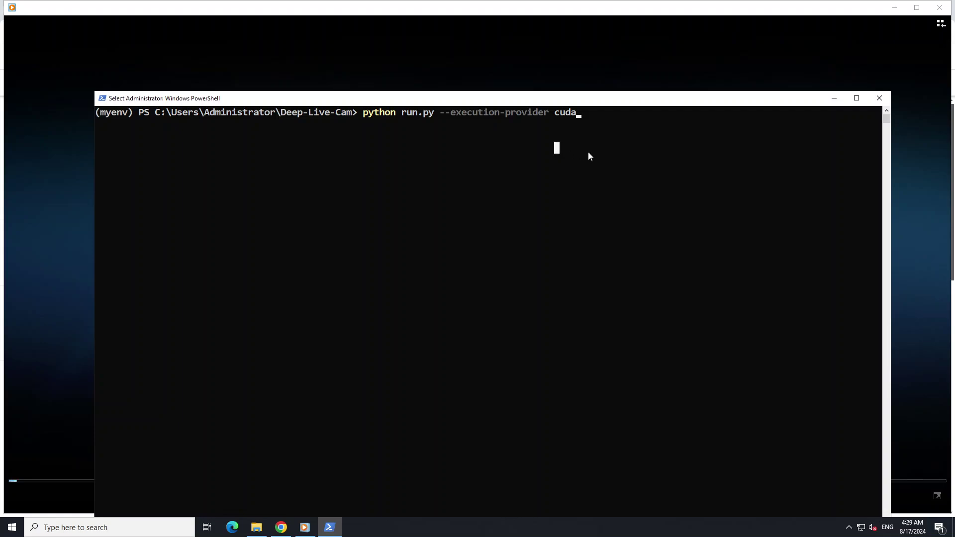
key(Return)
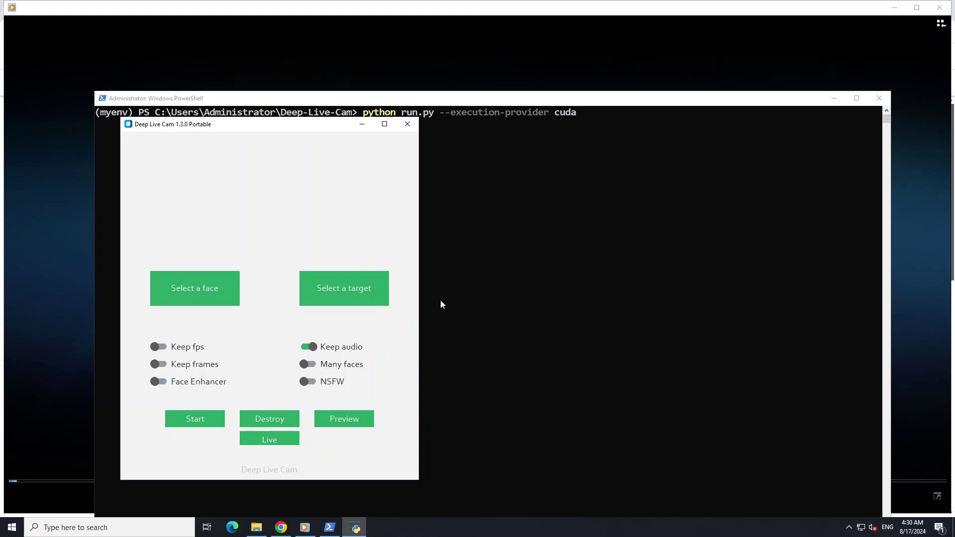
click(386, 124)
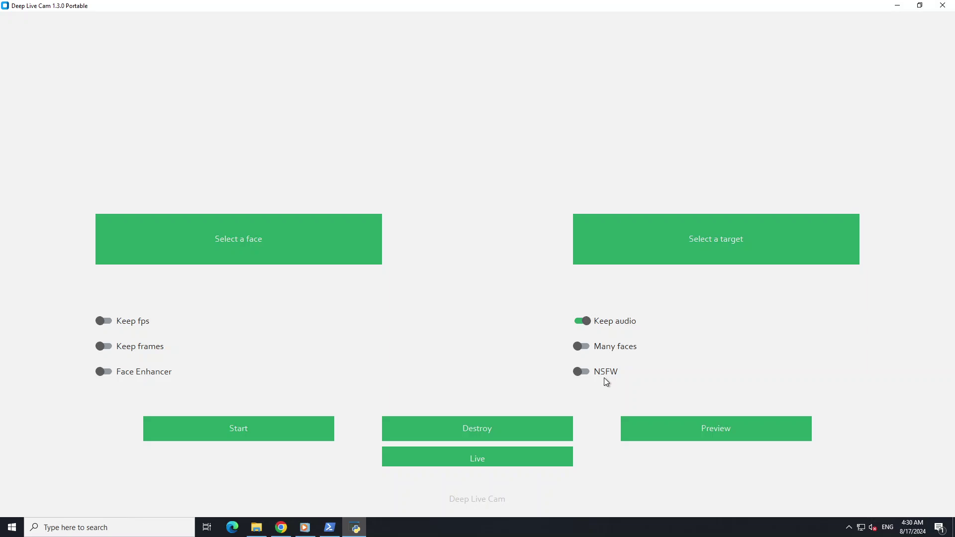
- Enable the NSFW option and leave Face Enhancer switched off
click(588, 375)
click(106, 372)
click(100, 376)
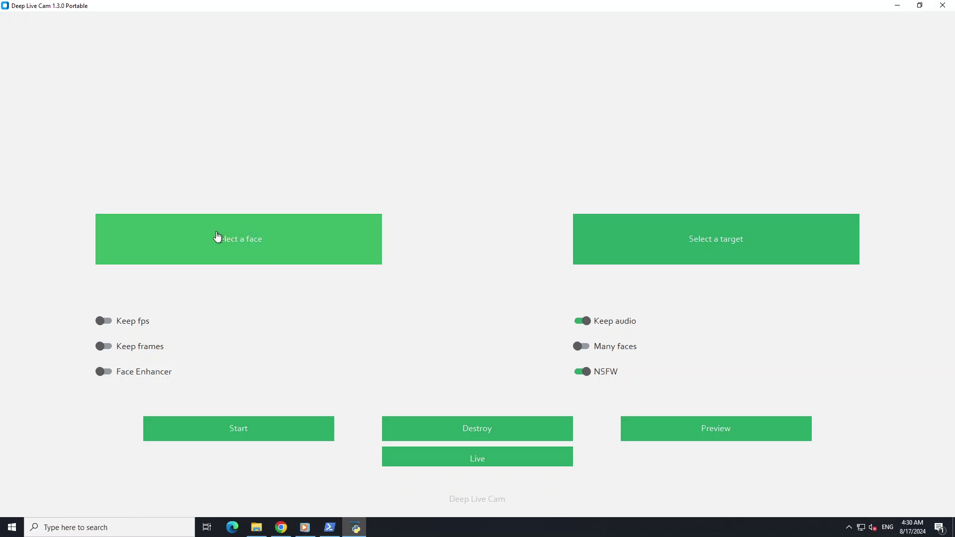
- Choose the sylvester image as the source face and the fahdvideo video as the target
click(247, 240)
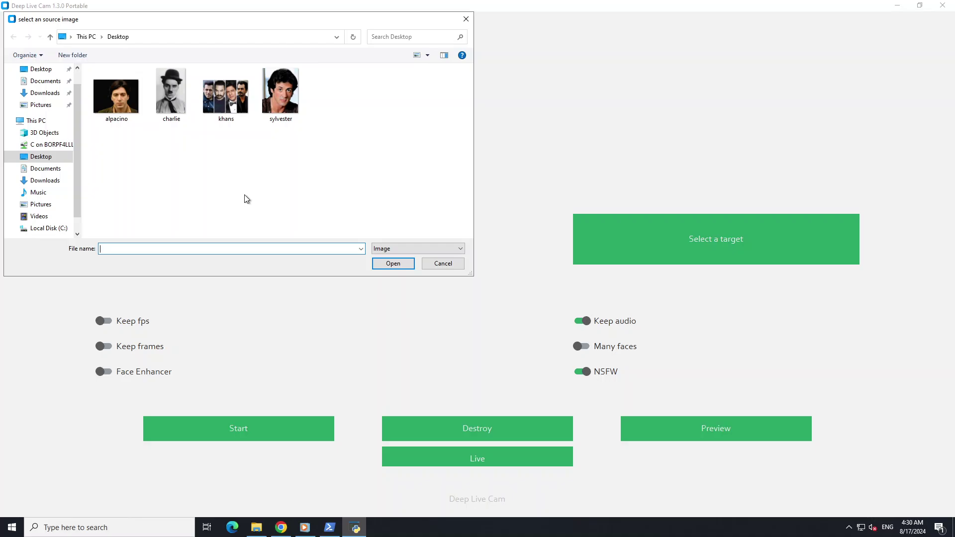
double_click(278, 108)
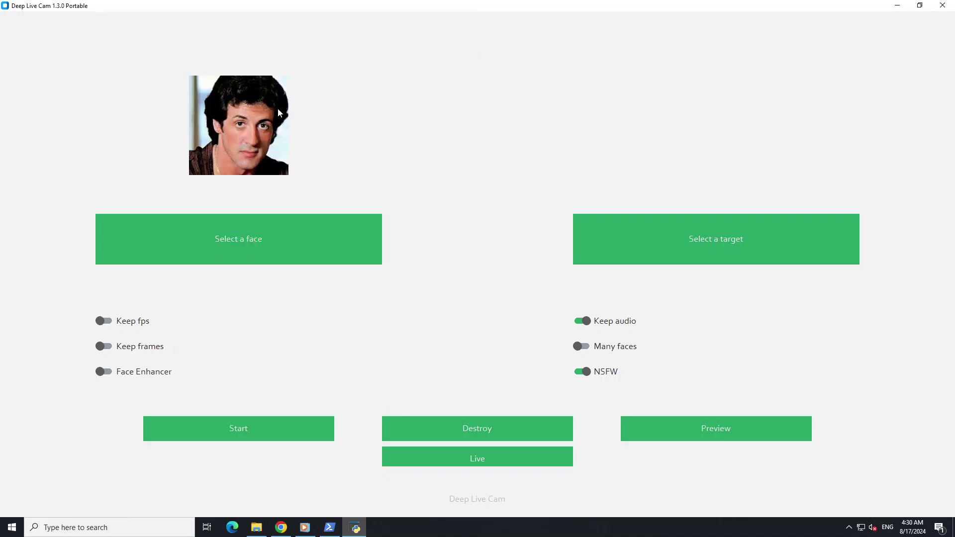
click(714, 249)
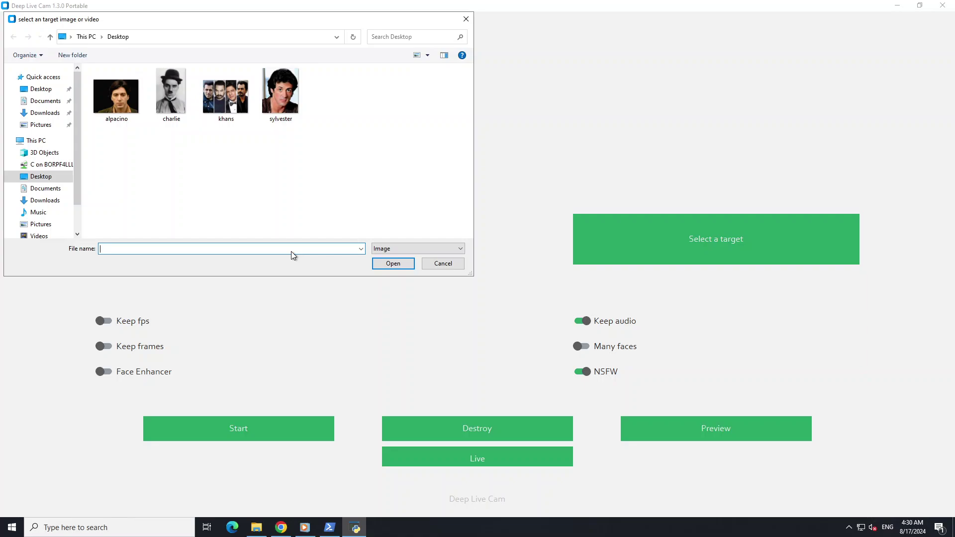
click(431, 248)
click(411, 267)
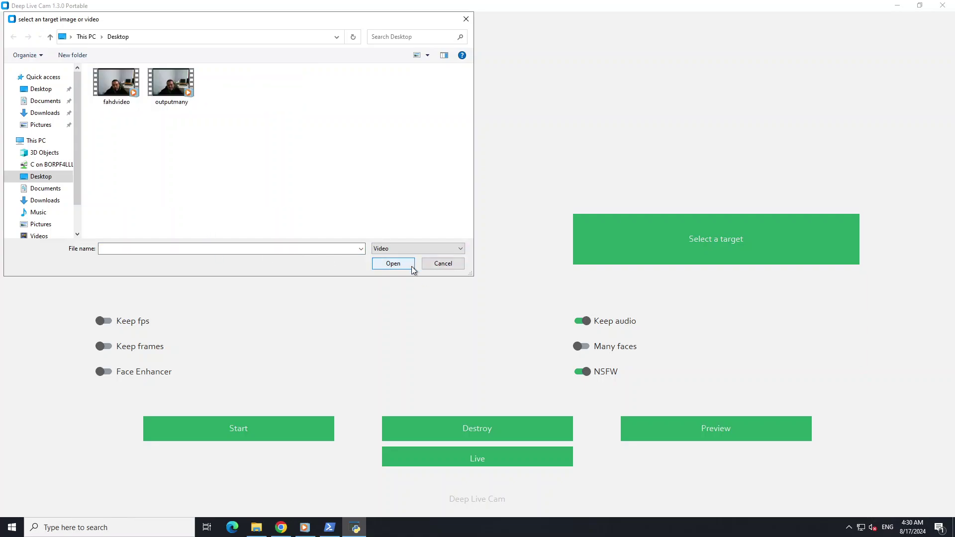
click(105, 94)
click(393, 264)
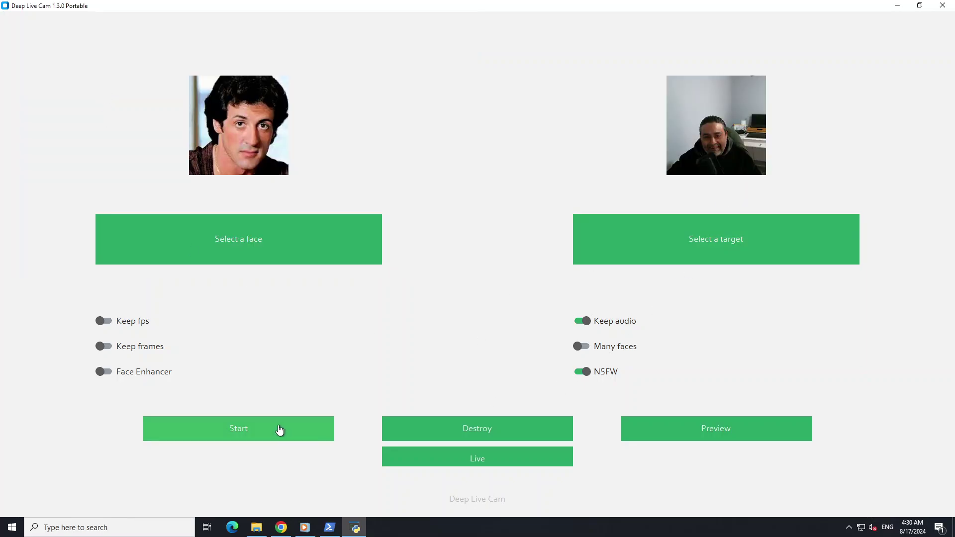
- Start the face swap with the output saved on the Desktop as outputsylver, and check its progress in the PowerShell window
click(238, 440)
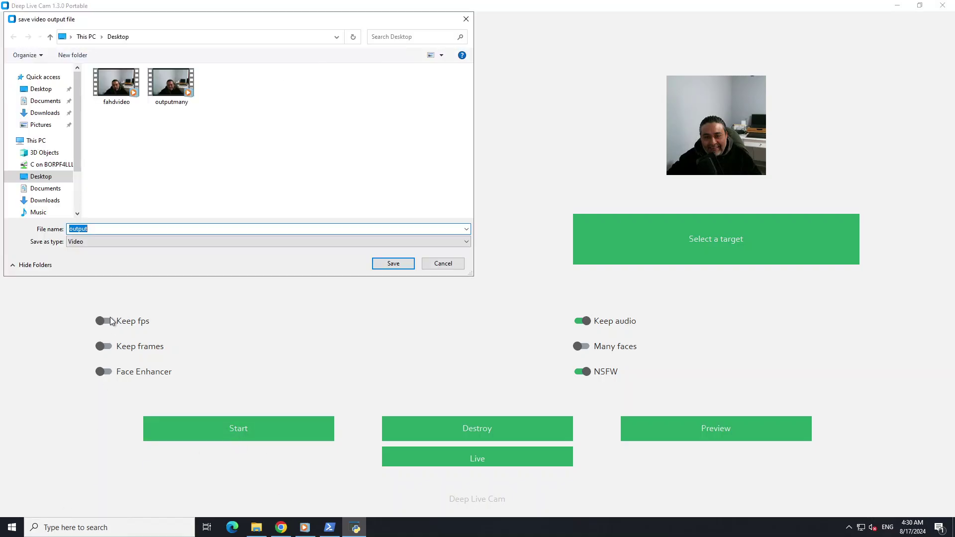
click(114, 229)
text(ma)
key(BackSpace)
key(BackSpace)
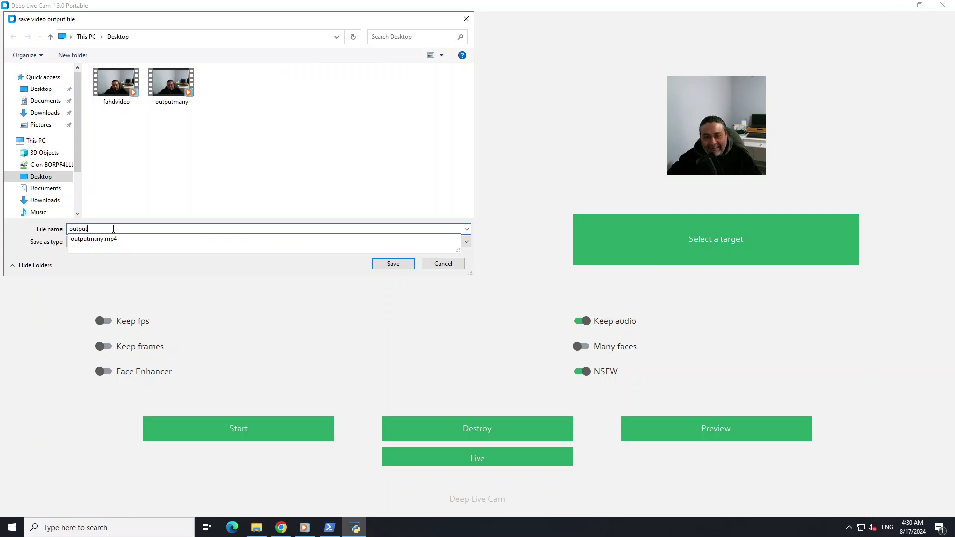
click(149, 271)
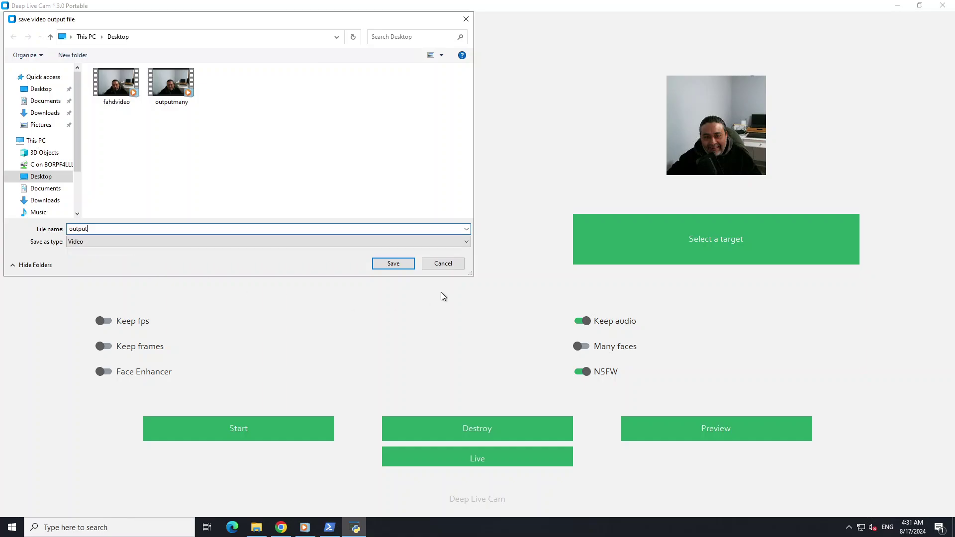
click(393, 264)
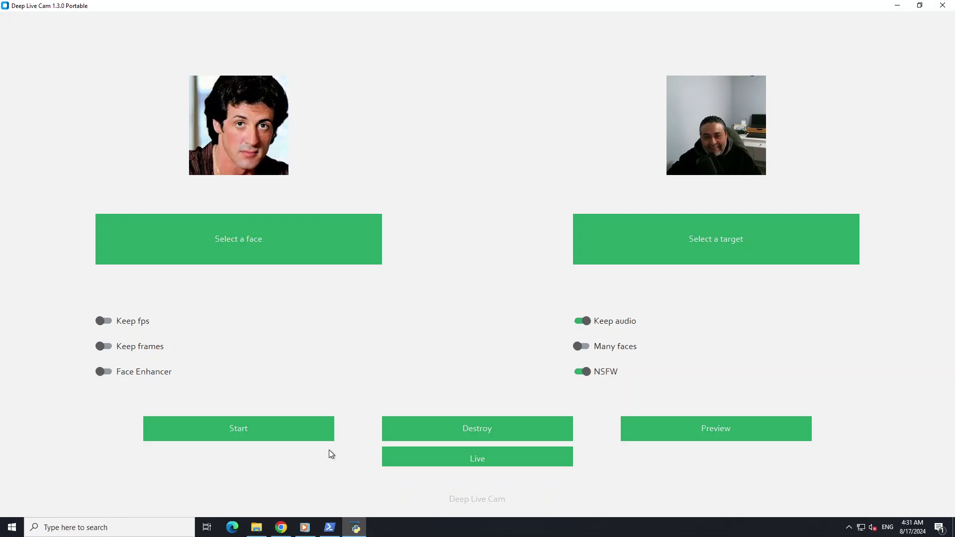
click(328, 530)
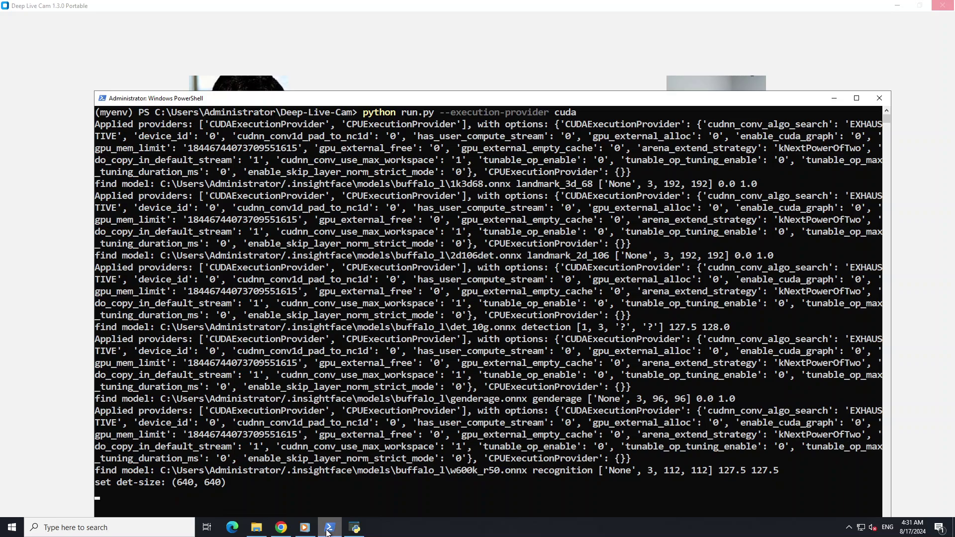
click(327, 530)
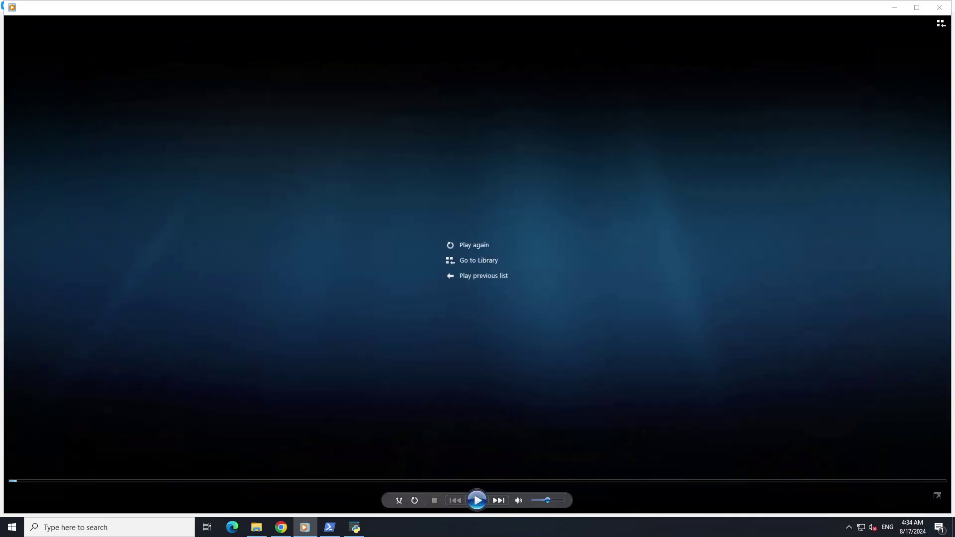
- Check the processing status in Deep Live Cam and close the media player window
click(353, 528)
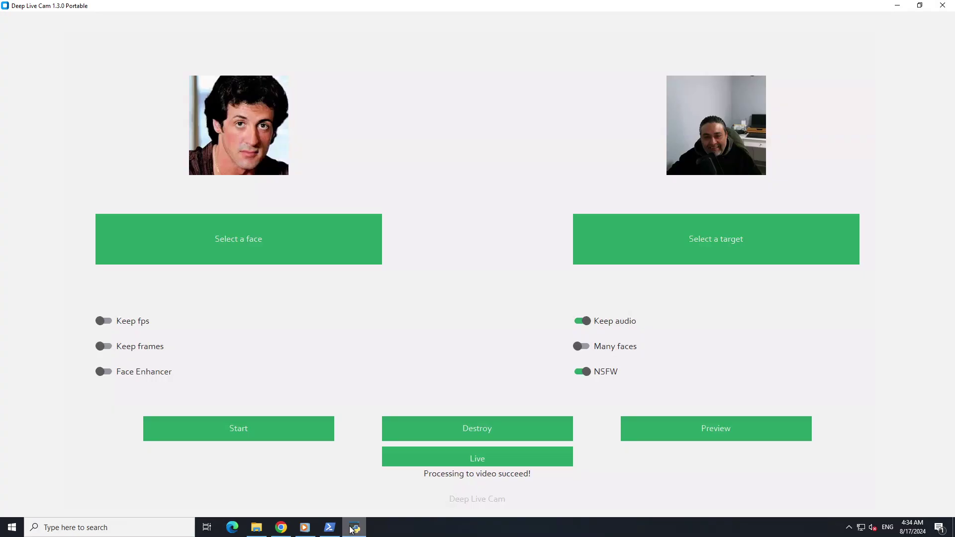
click(305, 528)
click(942, 5)
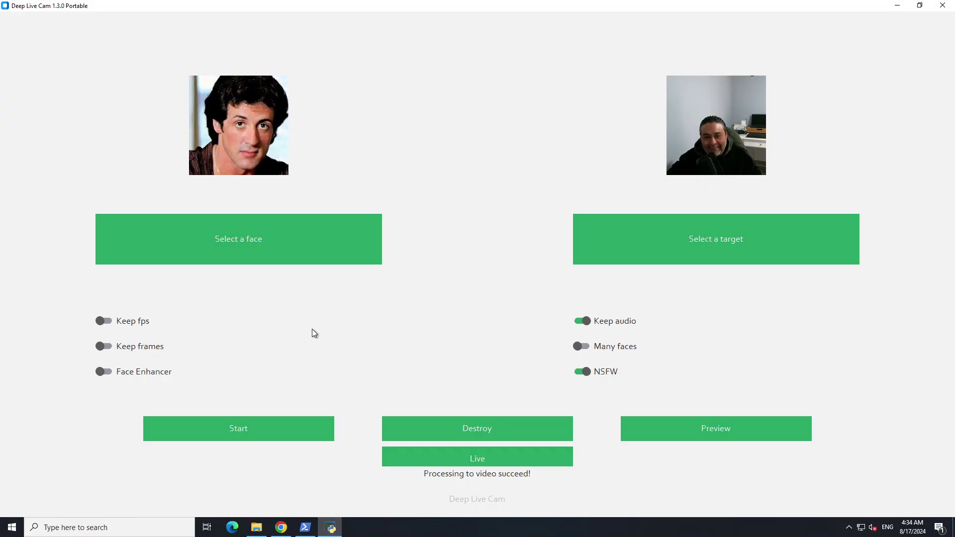
- Change the source face to the charlie image and start the face swap, saving the output as outputcharlie
click(241, 245)
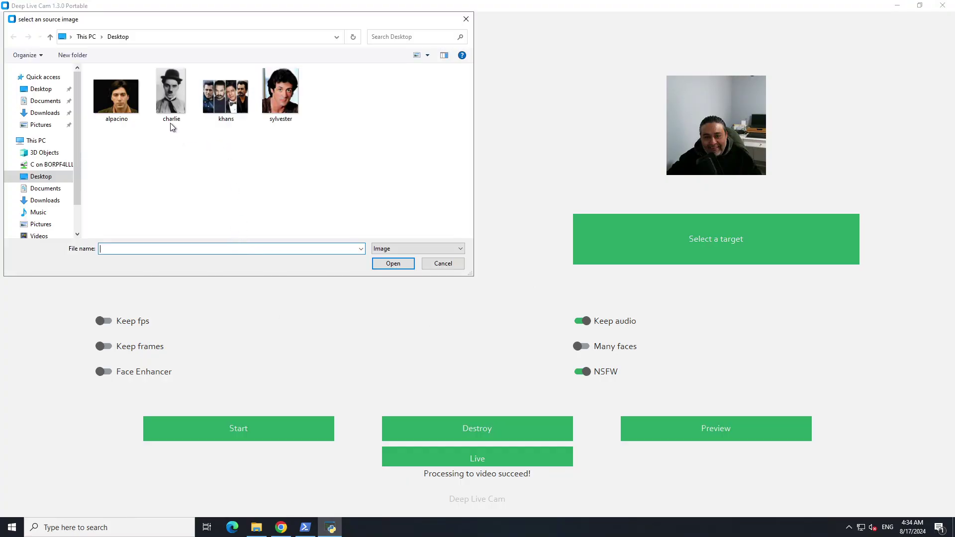
key(Escape)
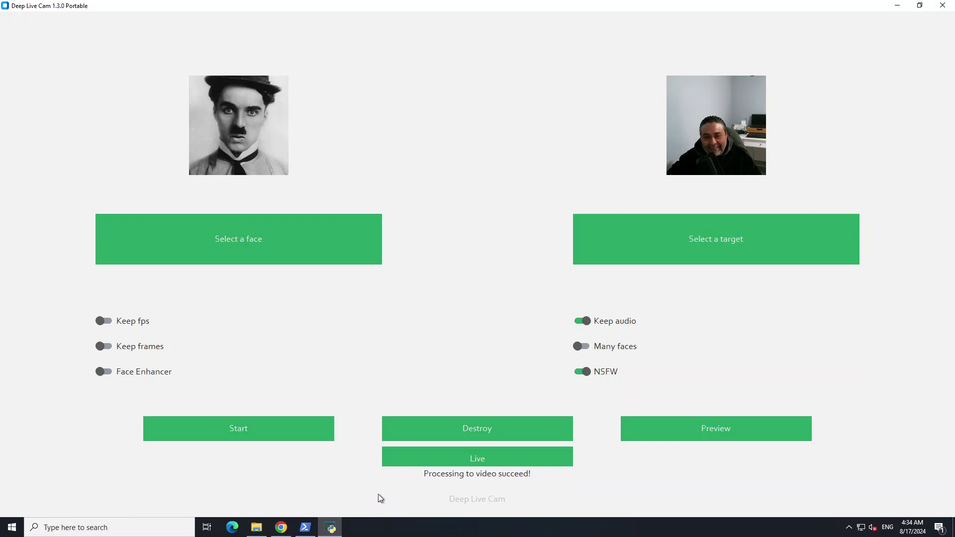
click(250, 431)
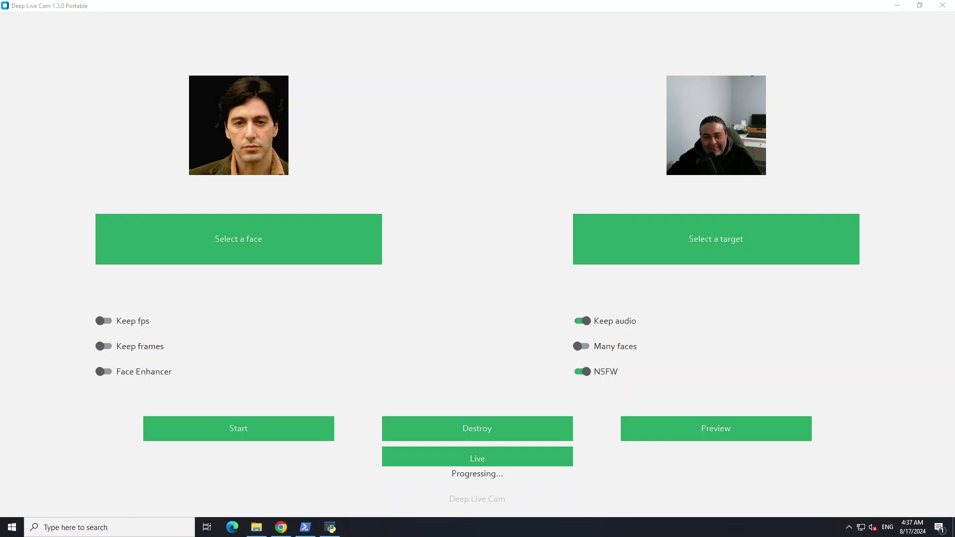
- Play the outputcharlie video from the Desktop folder to review the swap, and close the player
click(256, 527)
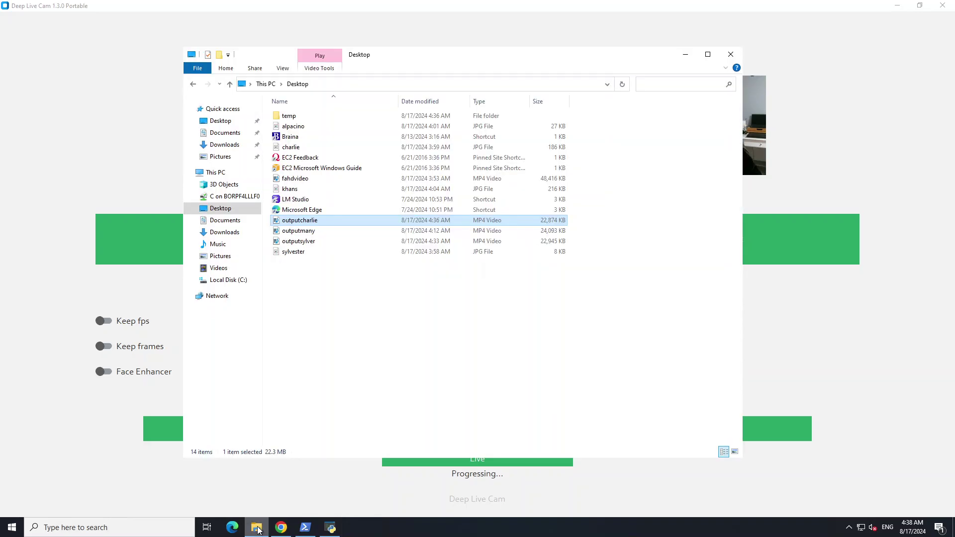
double_click(309, 223)
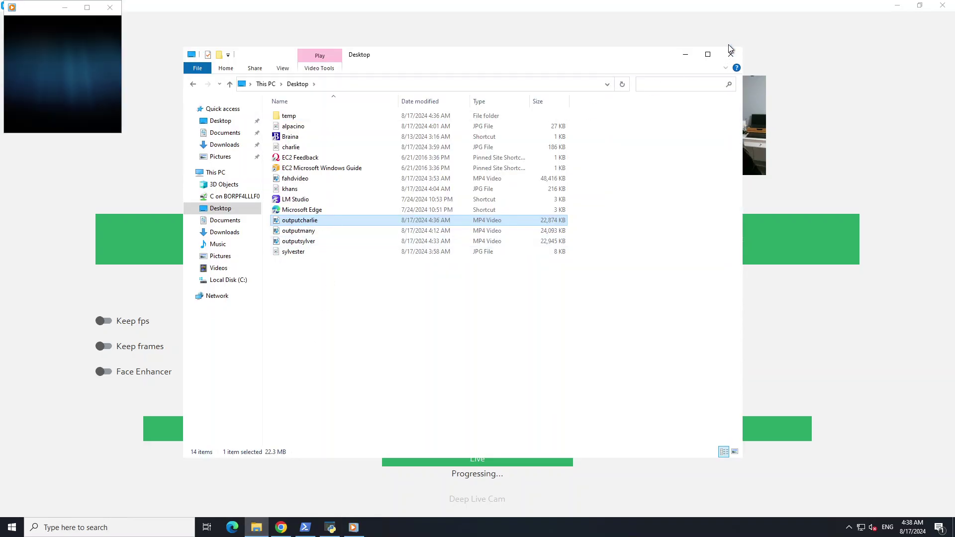
click(686, 55)
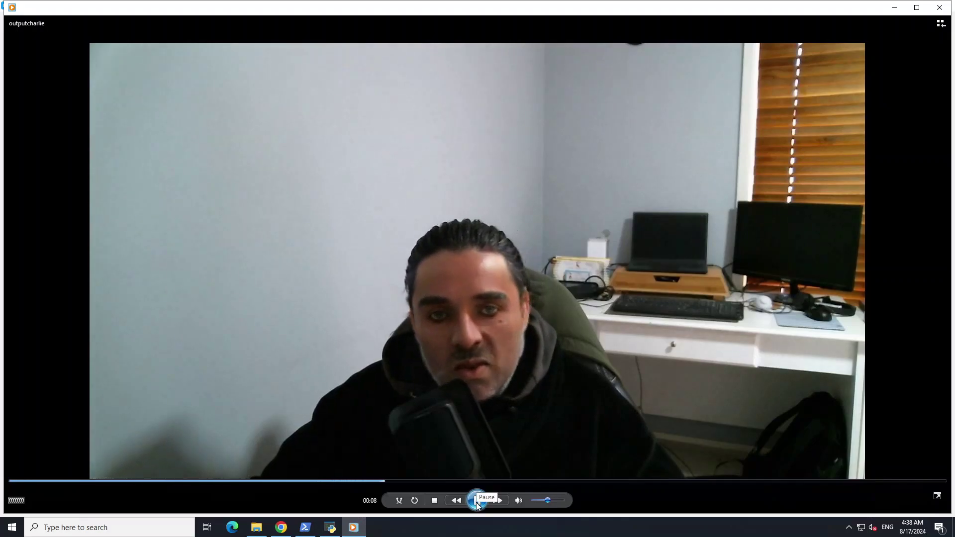
click(939, 8)
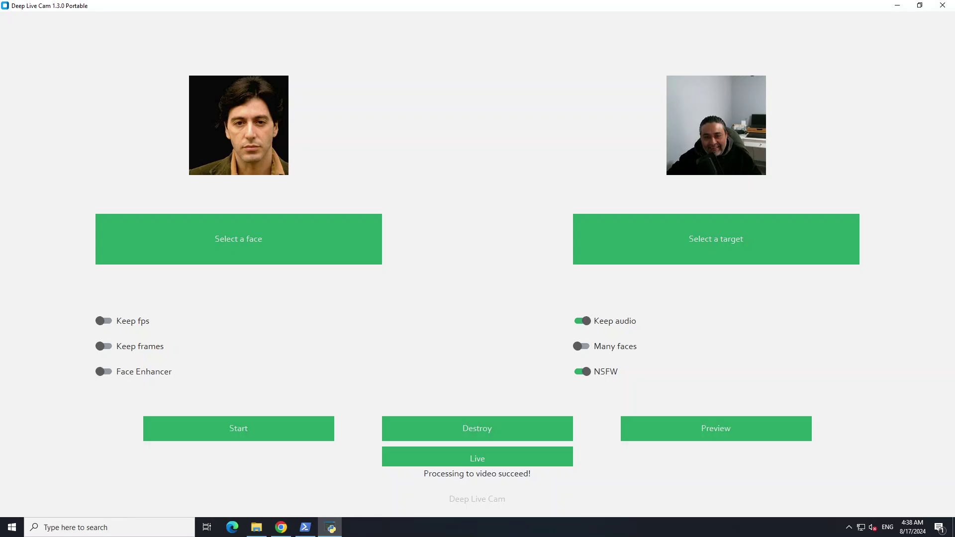
- Play the output video from the Desktop folder to review the swap made with the alpacino image
click(256, 527)
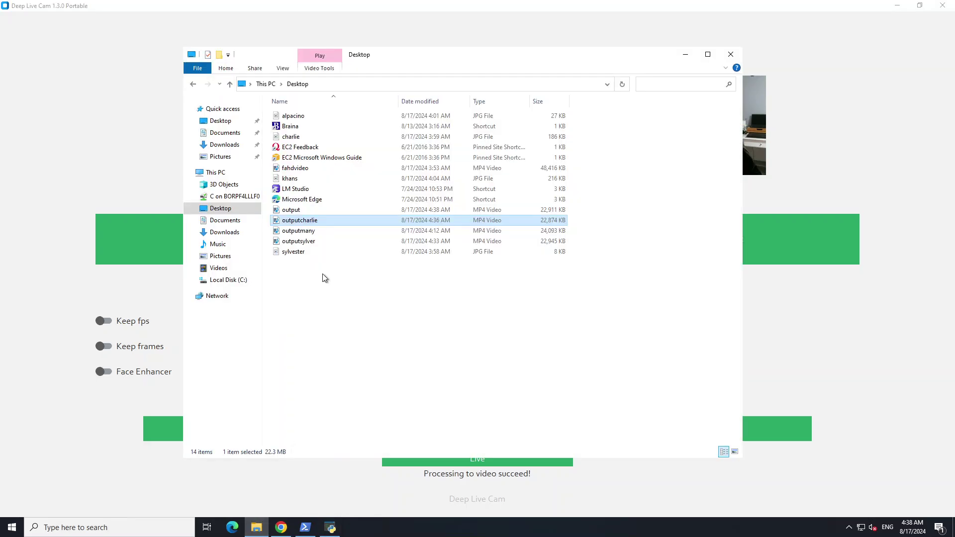
click(292, 213)
double_click(291, 210)
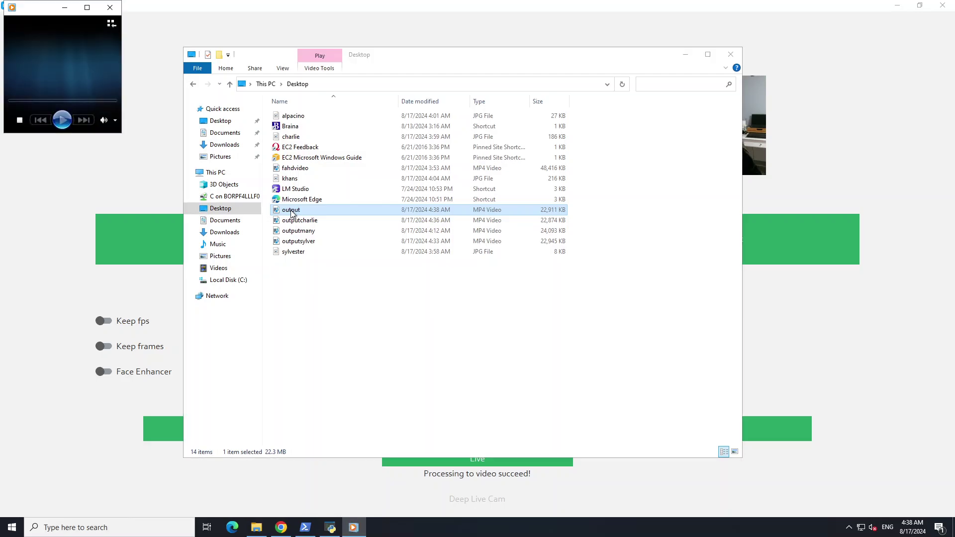